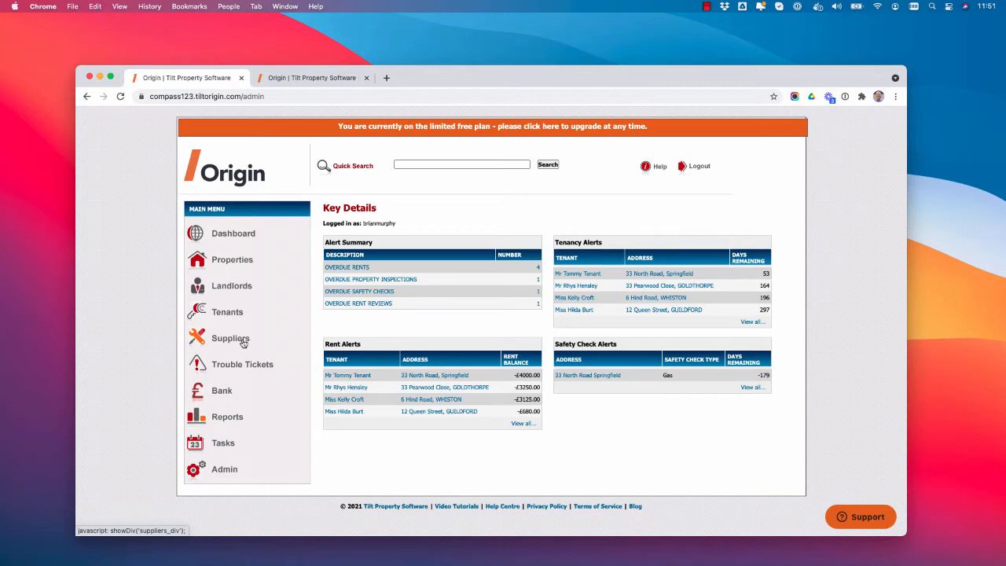
- Start a new supplier record named AAA Plumbing and set its trade to Plumber
click(244, 342)
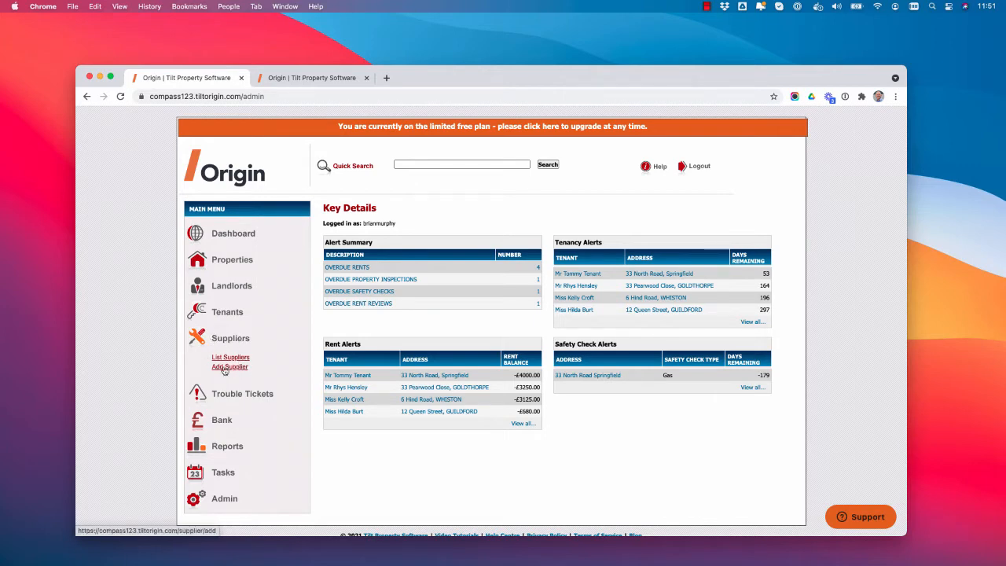
click(227, 367)
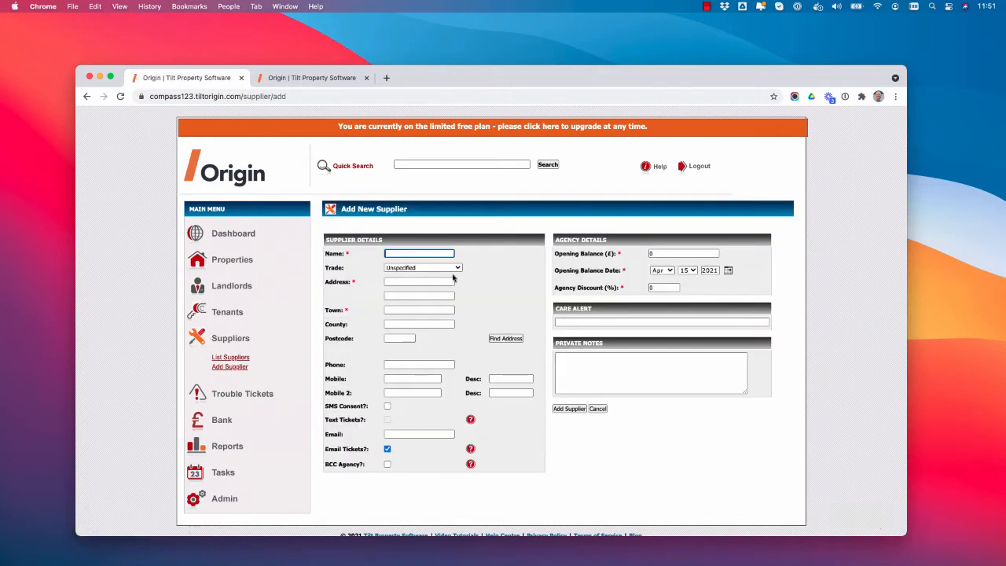
text(AAA)
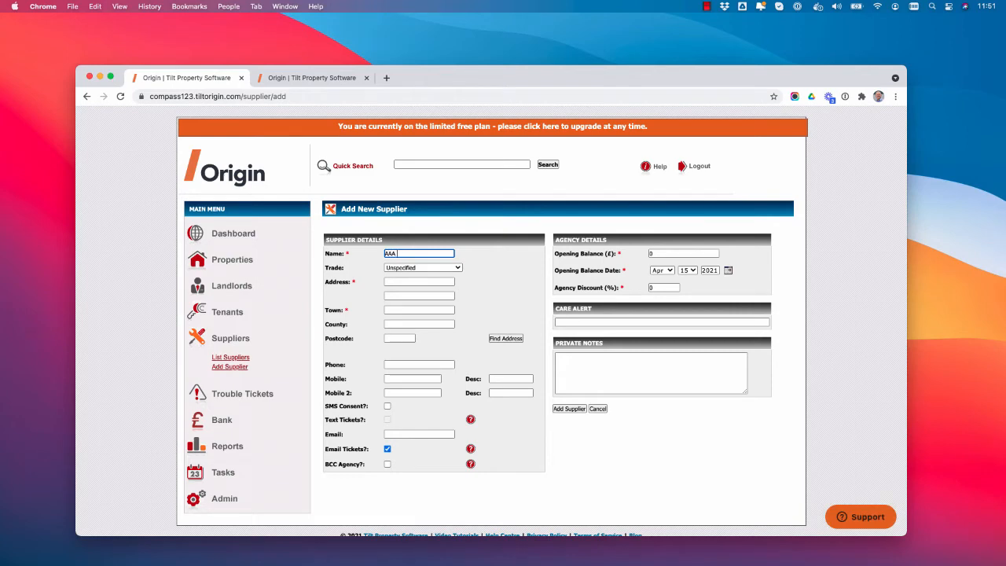
text( plumbing)
double_click(432, 252)
text(Plumbing)
click(424, 268)
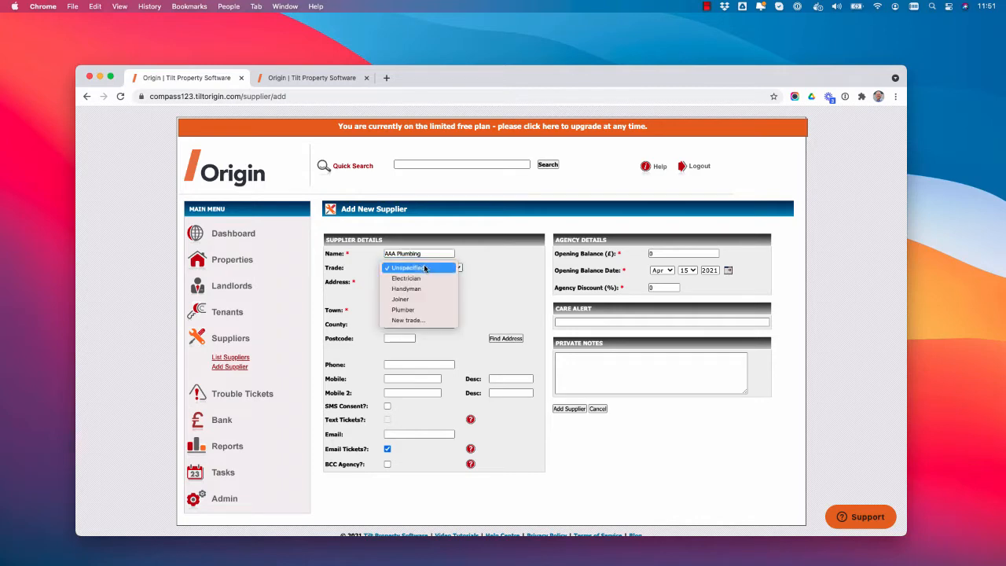
click(404, 310)
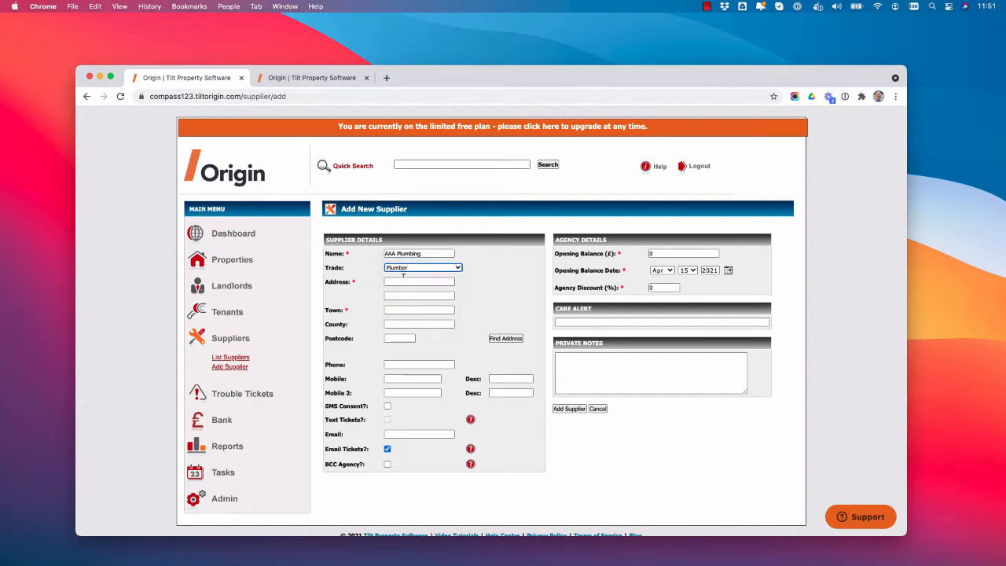
- Enter the new supplier's street address, town and postcode
click(404, 281)
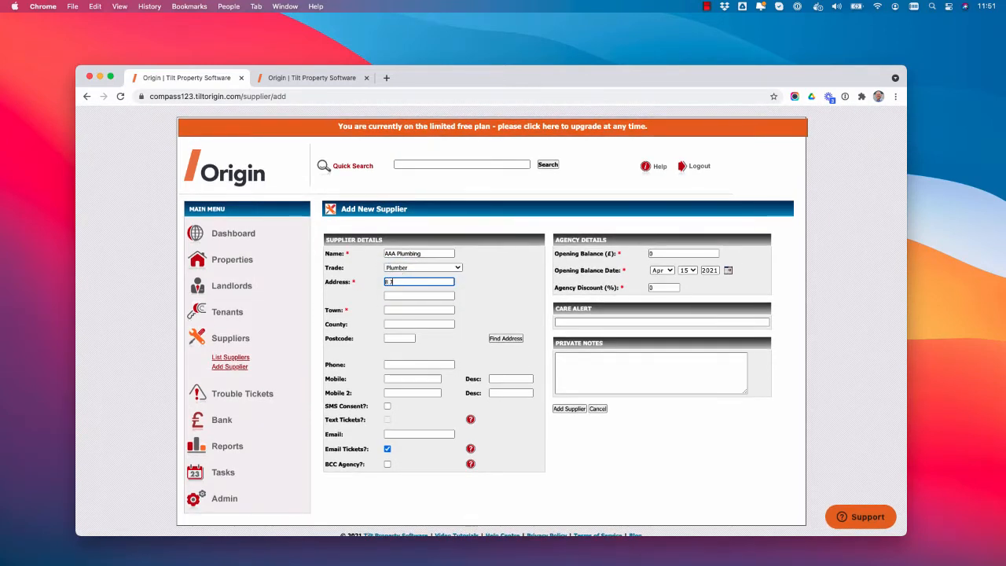
click(398, 309)
text(Guild)
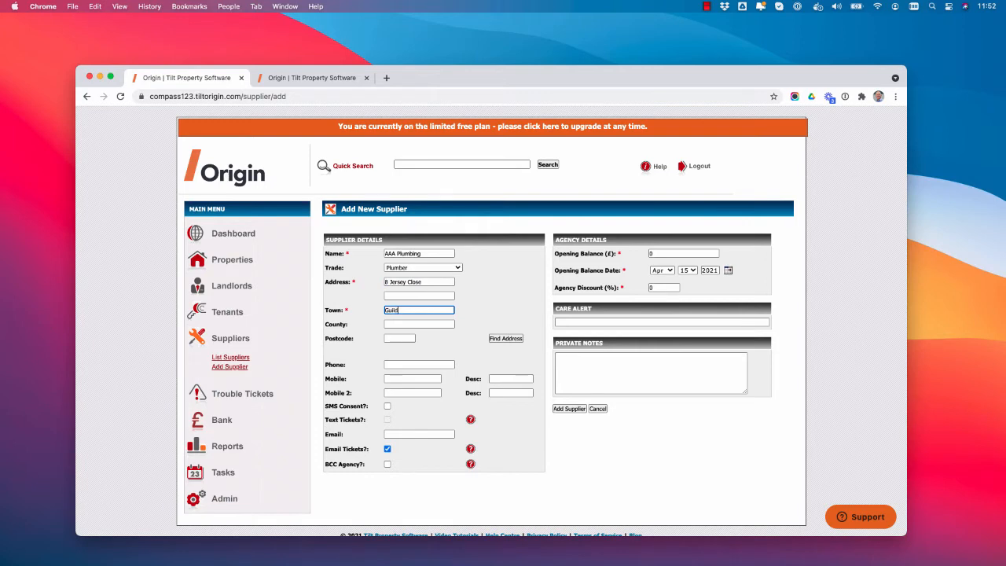
text(ford)
click(399, 337)
text(GU4 7FJ)
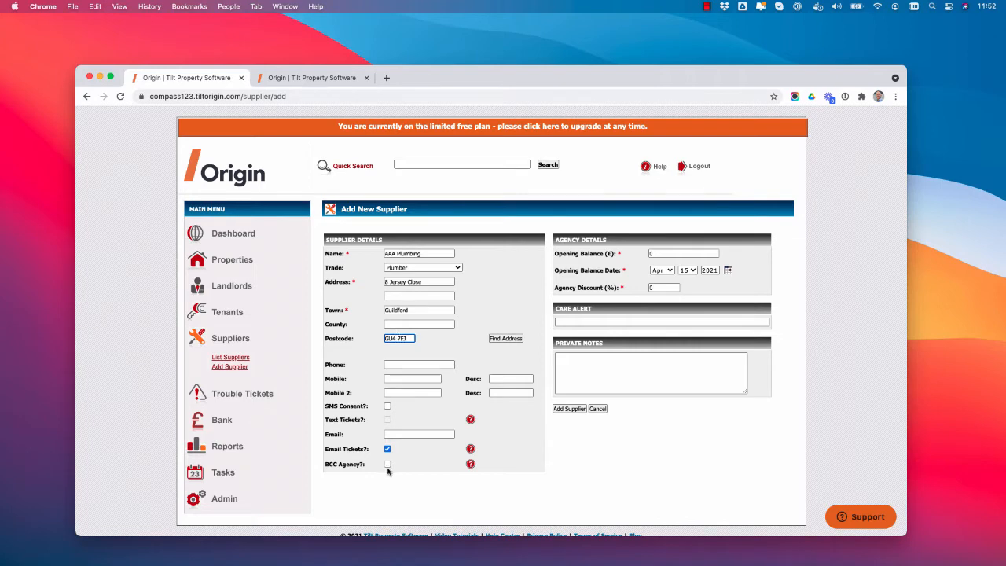
- Fill in the supplier's e-mail address, keeping ticket e-mailing enabled, and add the supplier
click(399, 431)
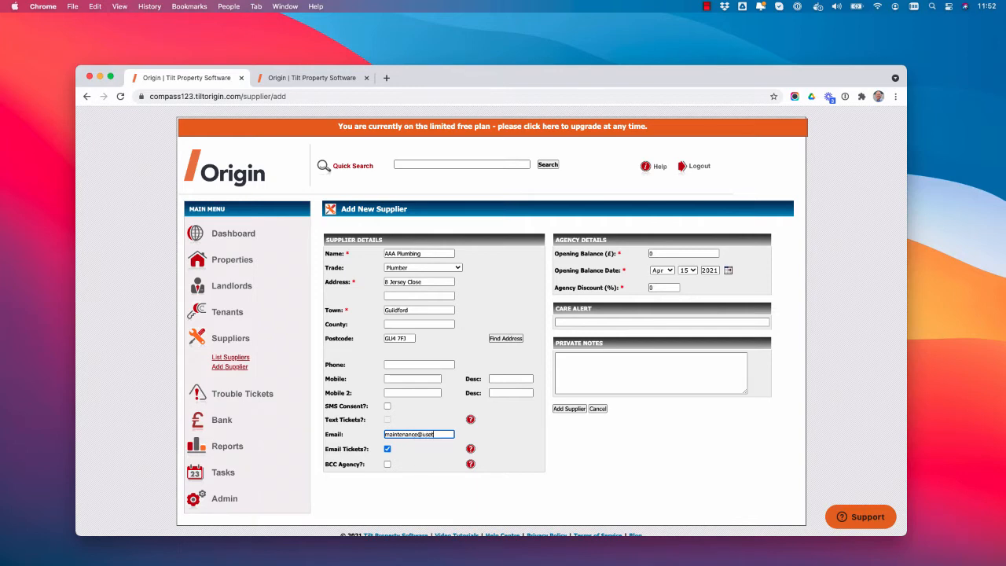
click(568, 409)
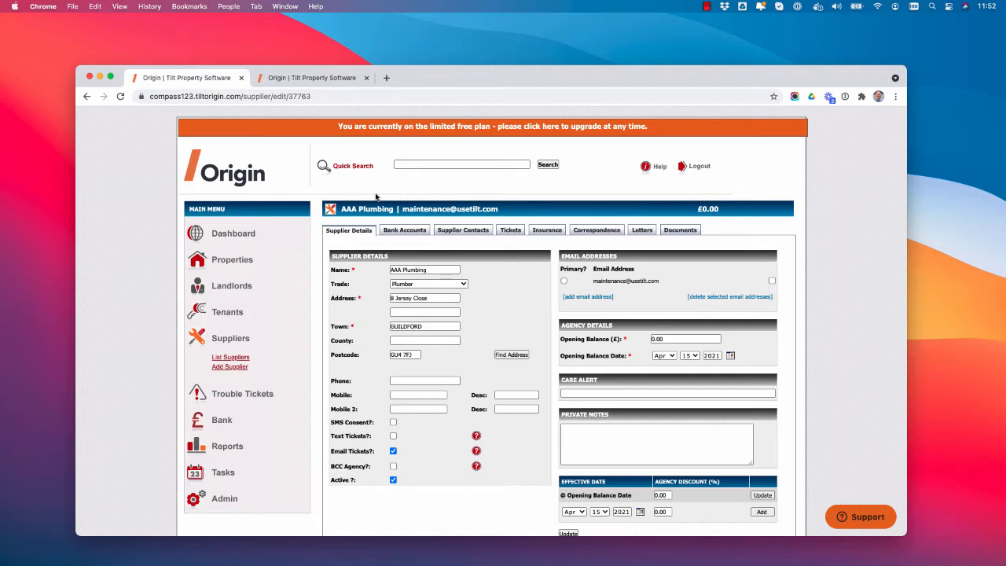
- Start a new ticket on the Guildford property listed in the dashboard's tenancy alerts
click(264, 399)
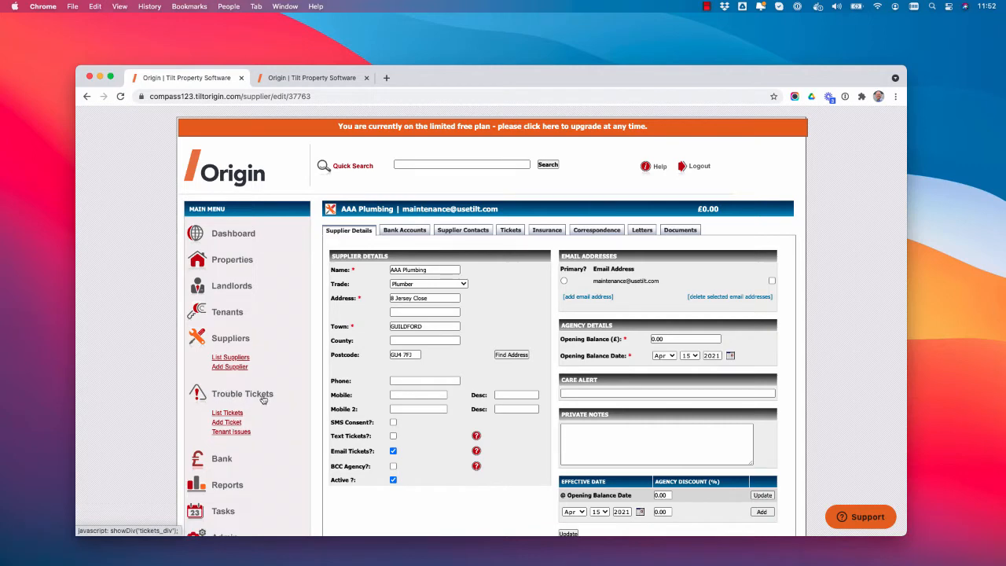
click(228, 423)
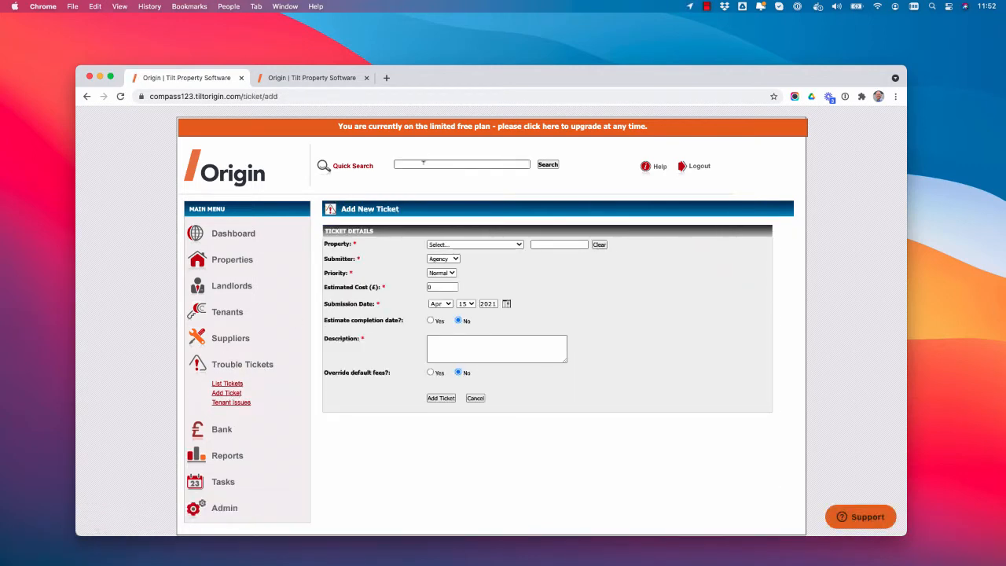
click(238, 235)
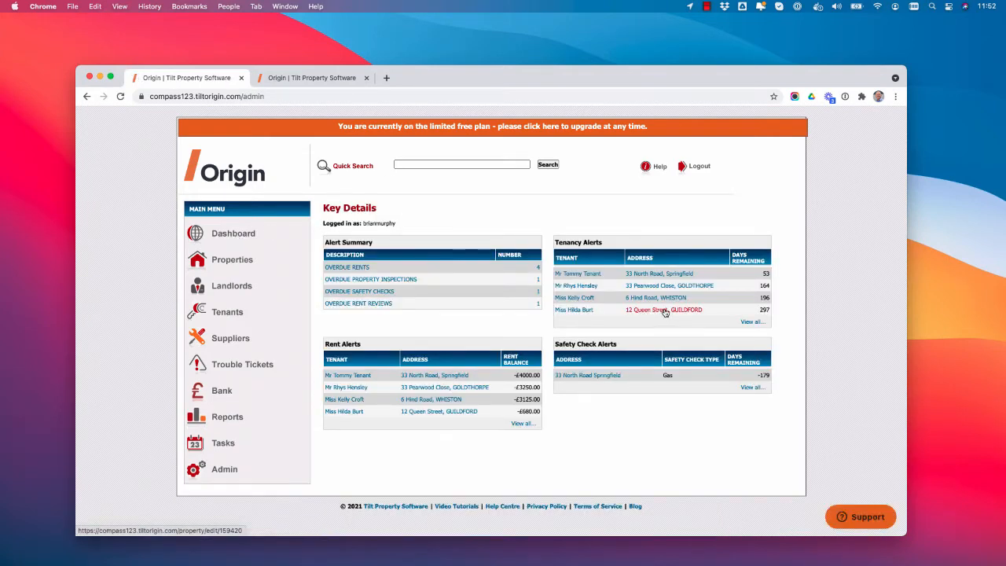
click(665, 312)
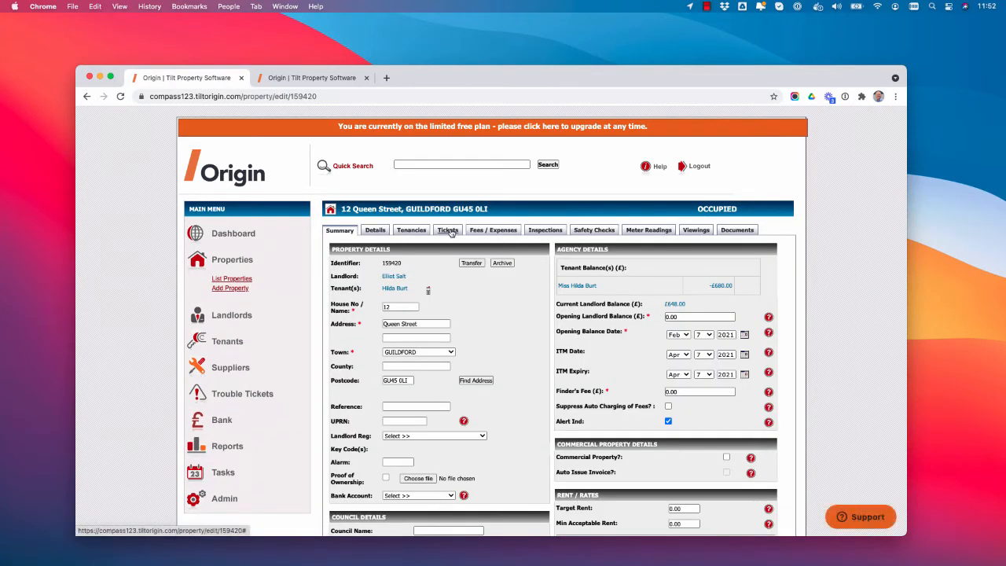
click(449, 230)
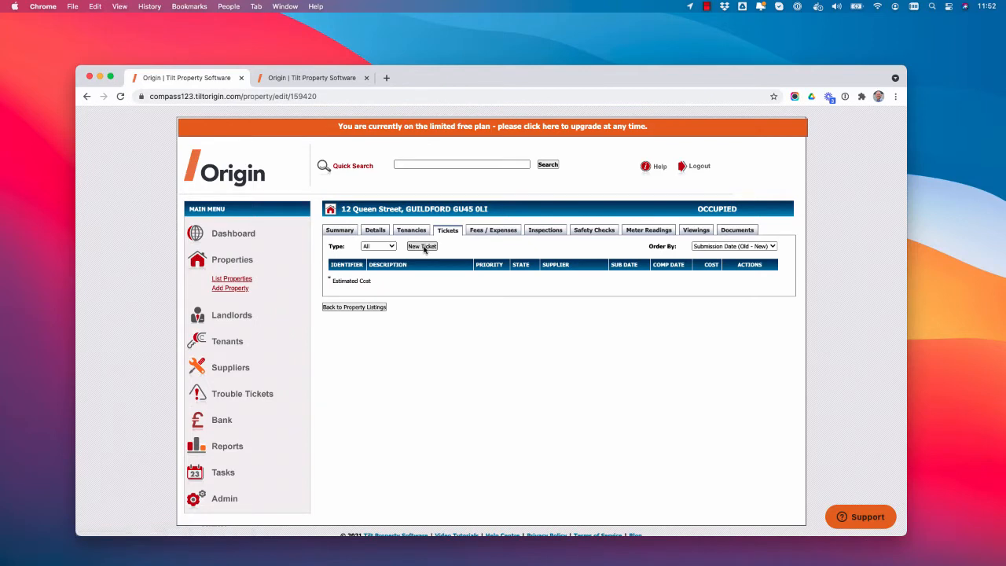
click(422, 247)
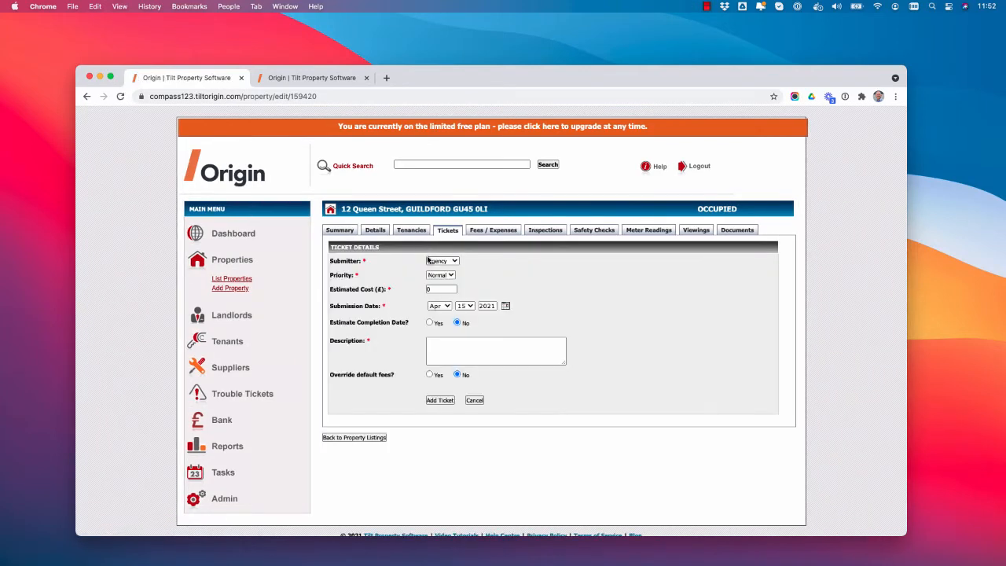
- Describe the ticket as "Boiler broken", with Tenant as the submitter and High priority
click(447, 346)
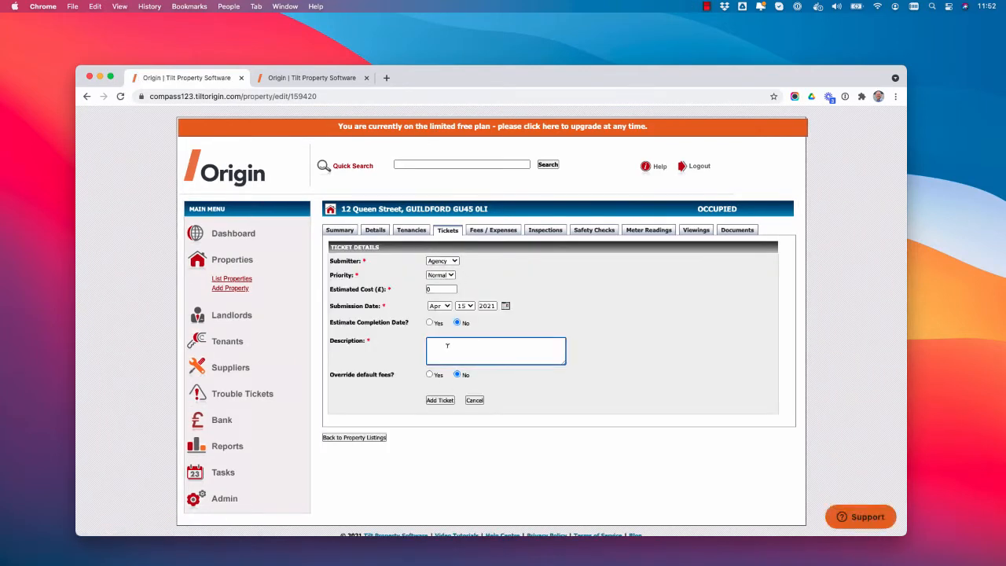
text(Boiler broken)
click(442, 261)
click(445, 240)
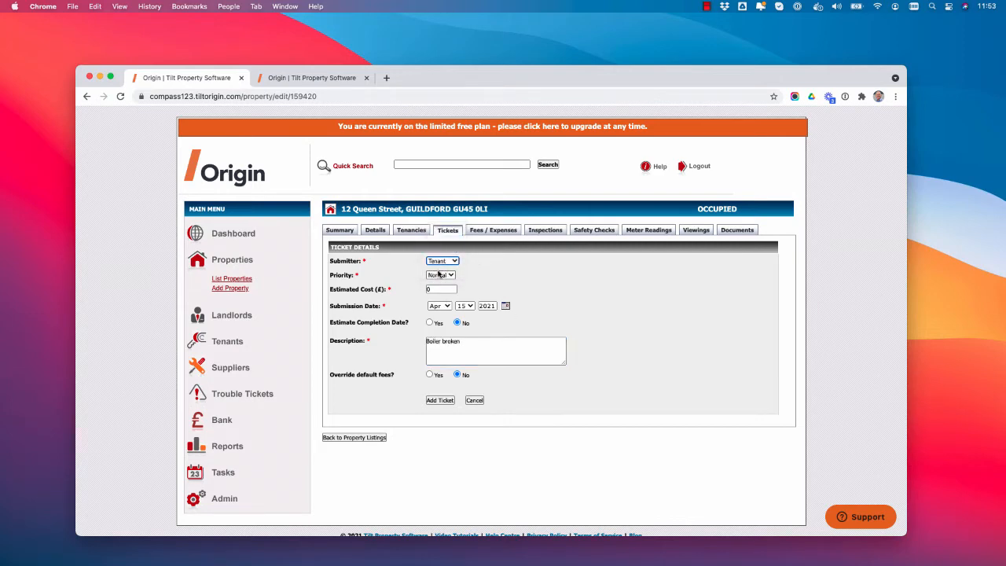
click(442, 275)
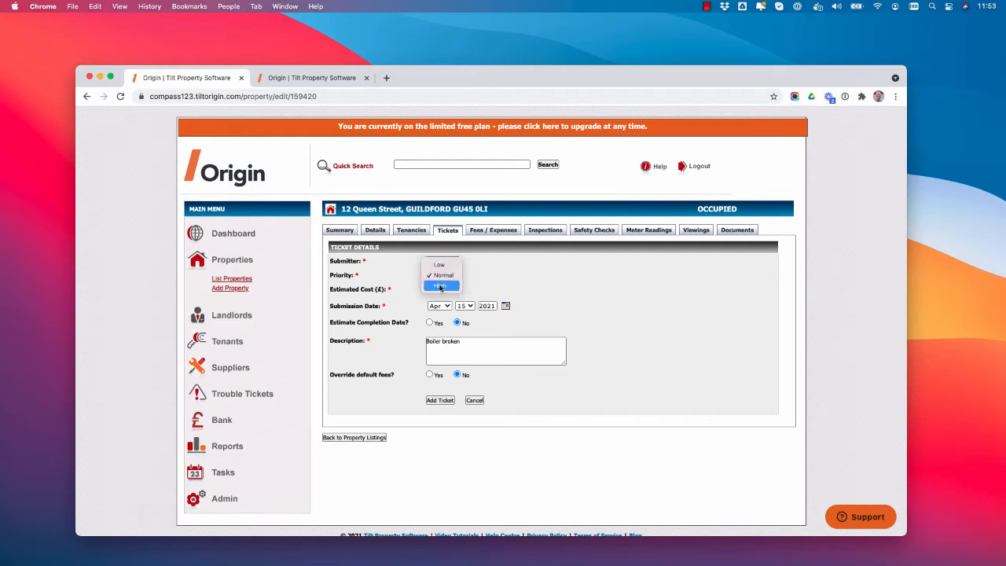
click(441, 290)
- Set the ticket's estimated cost to £300 and its estimated completion date to 17 Apr 2021, and add the ticket
click(442, 290)
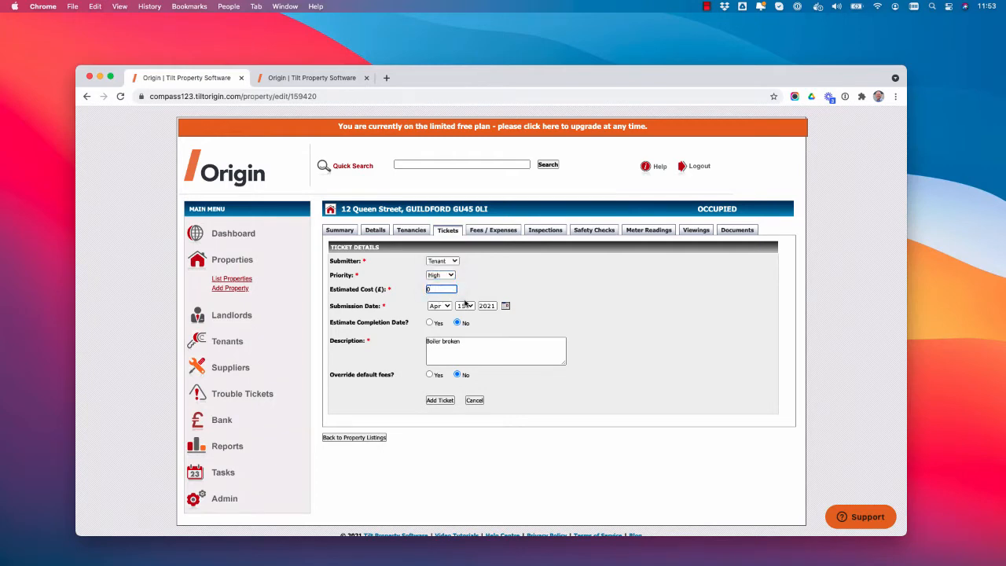
key(BackSpace)
text(300)
click(430, 323)
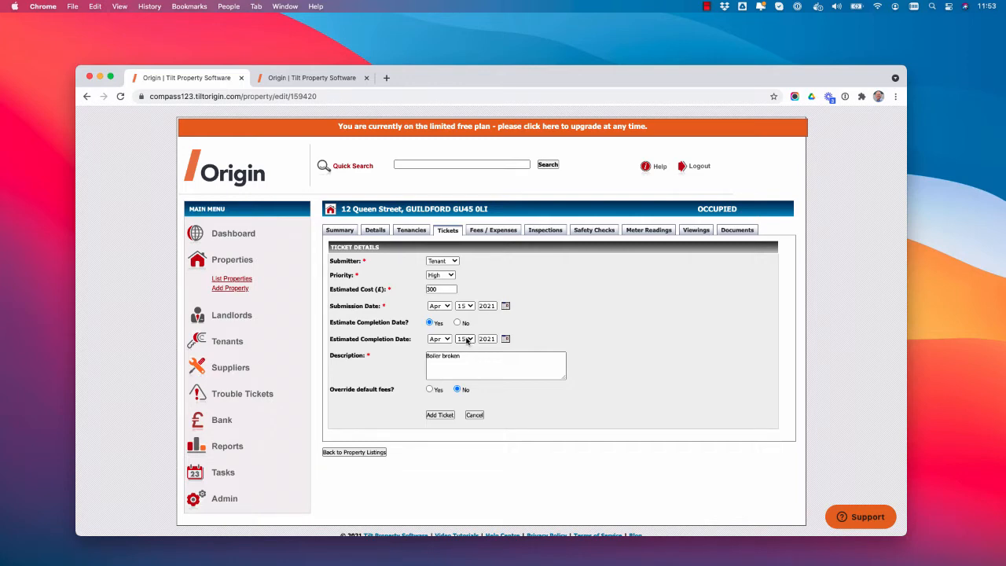
click(467, 339)
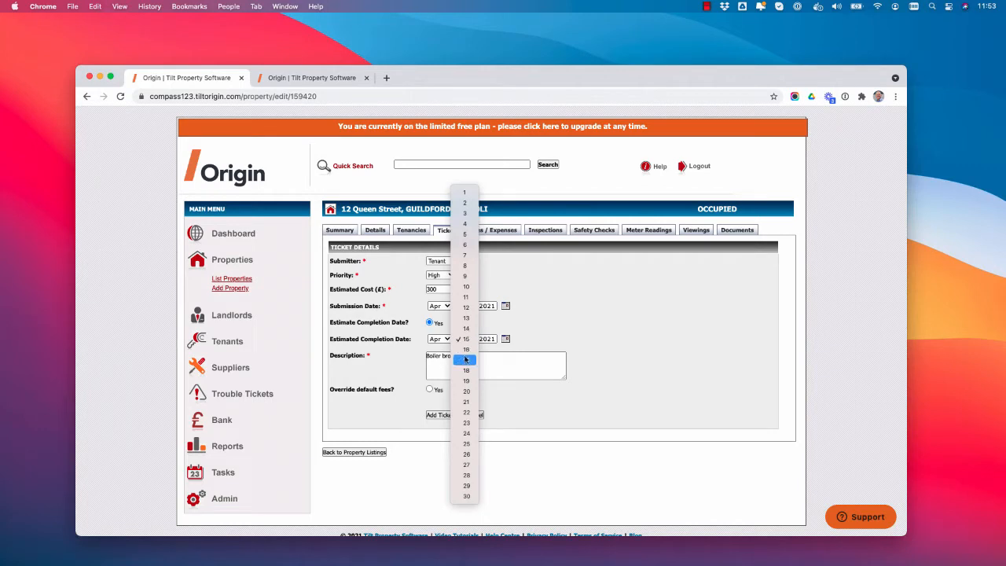
click(466, 360)
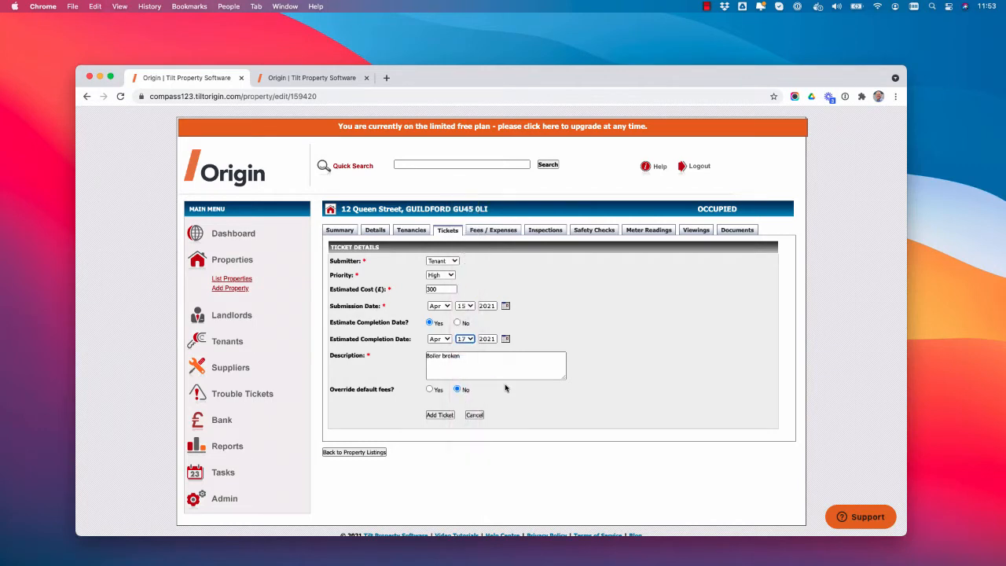
click(441, 415)
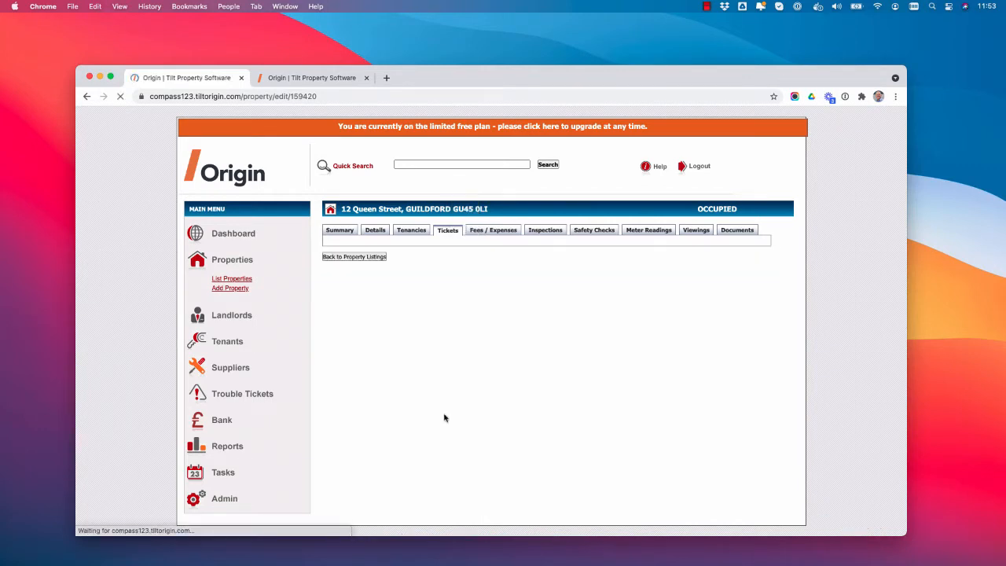
- Examine the raised ticket's status and details, and compare its estimated cost with the landlord's maintenance threshold
scroll(663, 422, down, 1)
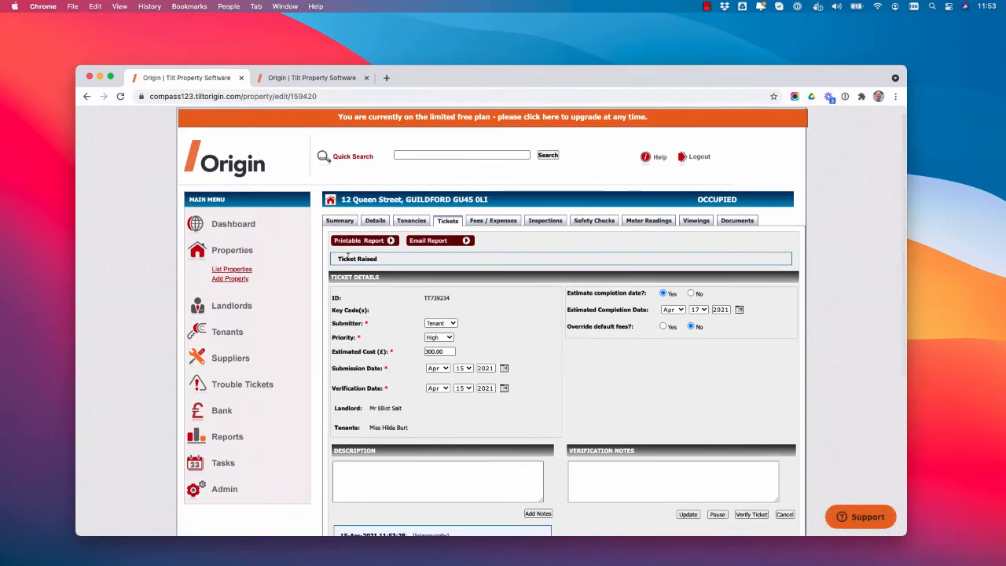
drag(347, 259, 378, 260)
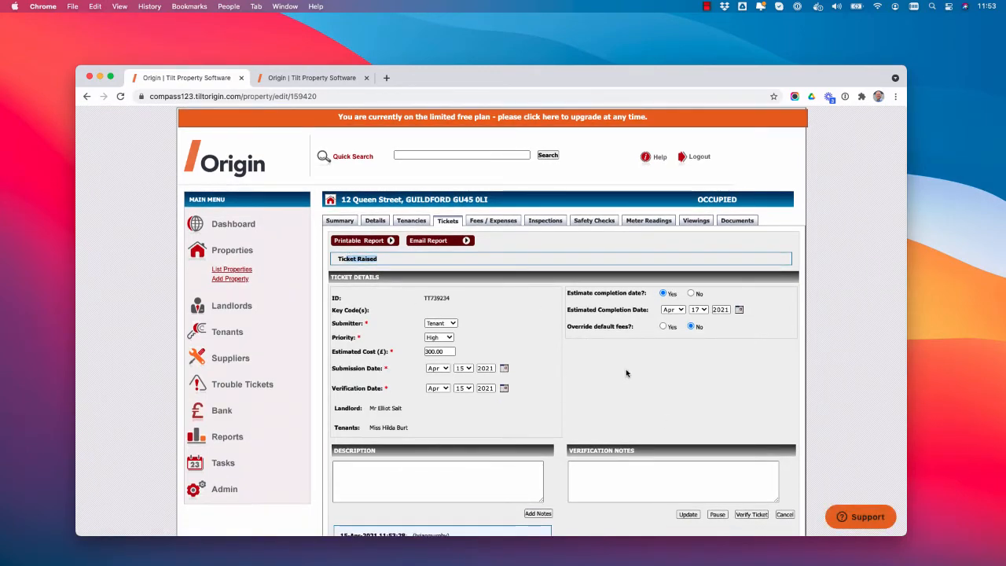
scroll(621, 370, down, 2)
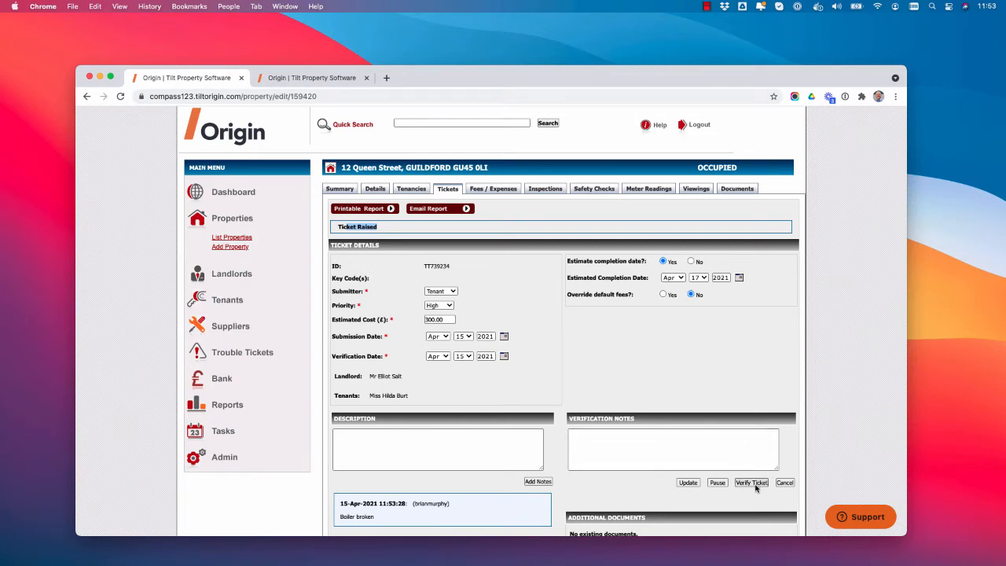
scroll(424, 355, up, 1)
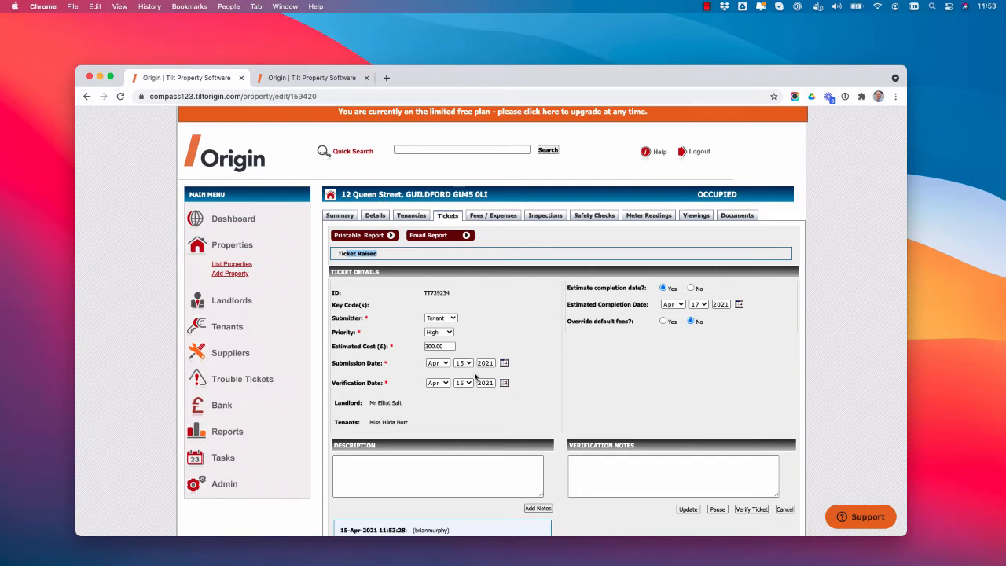
scroll(428, 370, up, 1)
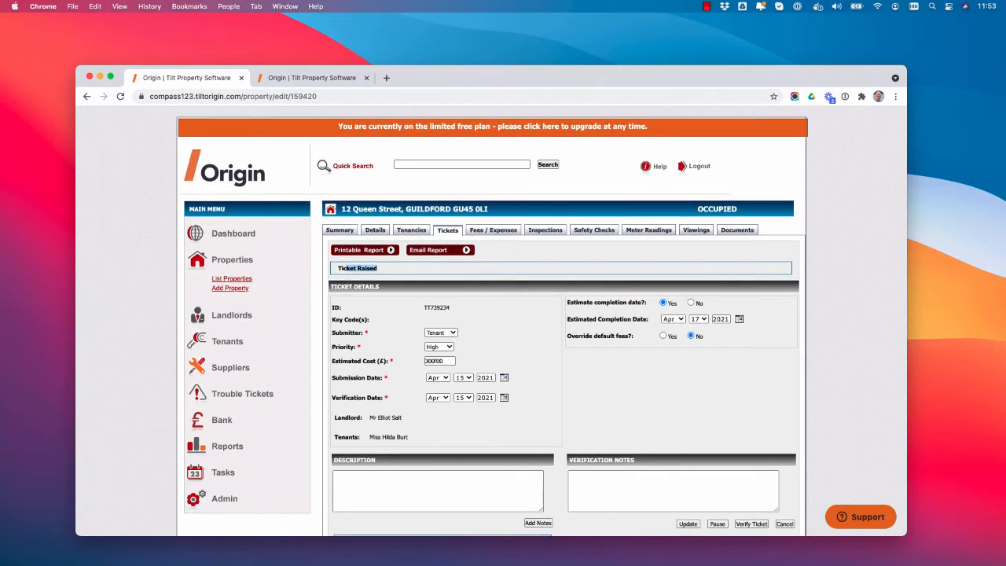
double_click(446, 360)
click(319, 80)
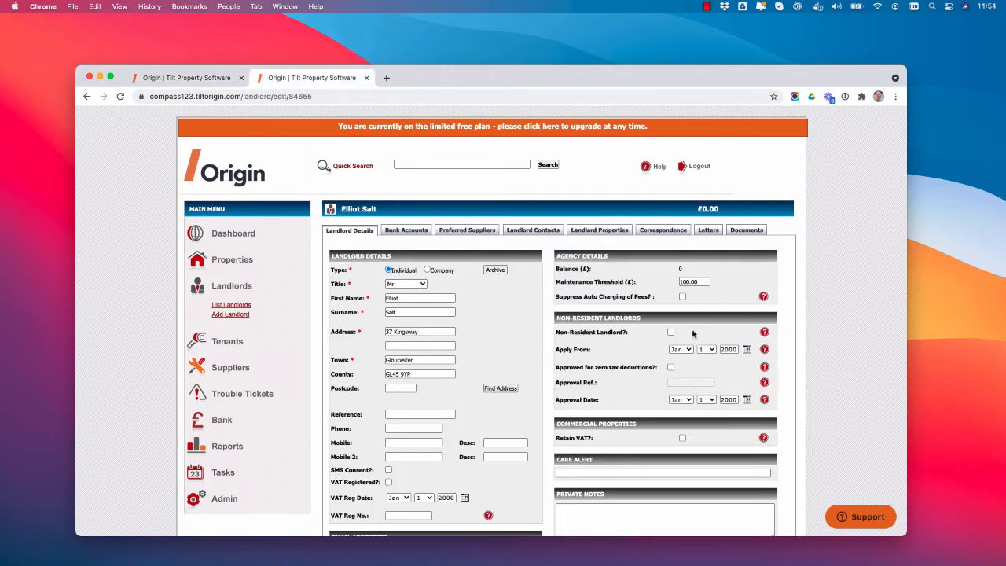
double_click(707, 280)
click(187, 78)
- Verify the boiler ticket and review its supplier, quotes, notes, documents and photos sections
scroll(623, 418, down, 3)
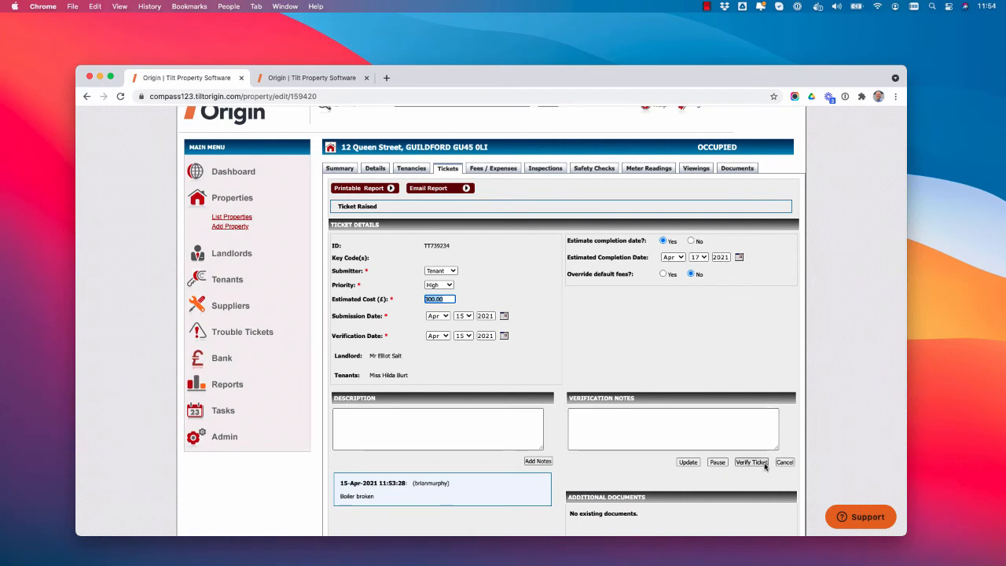
click(761, 465)
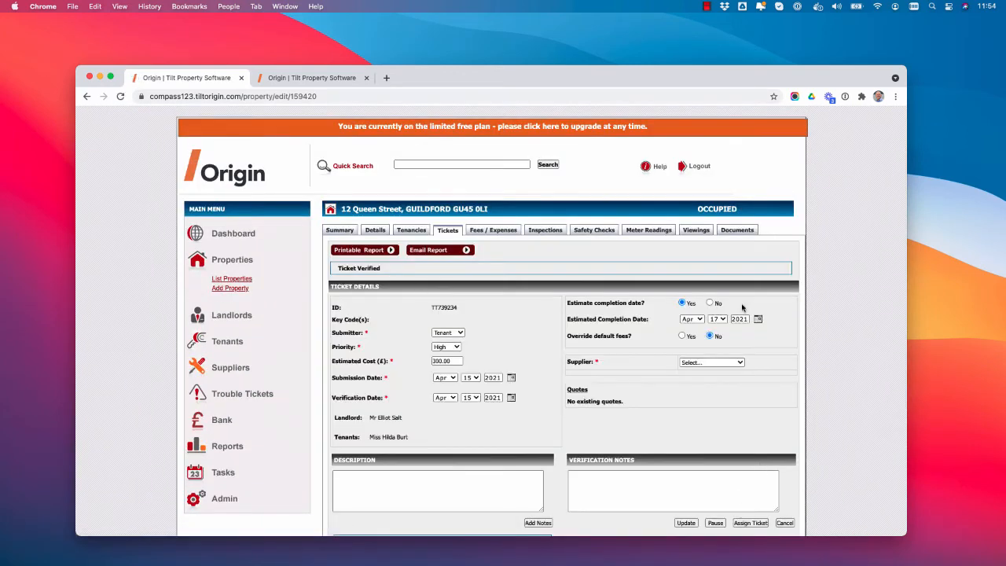
scroll(786, 364, down, 1)
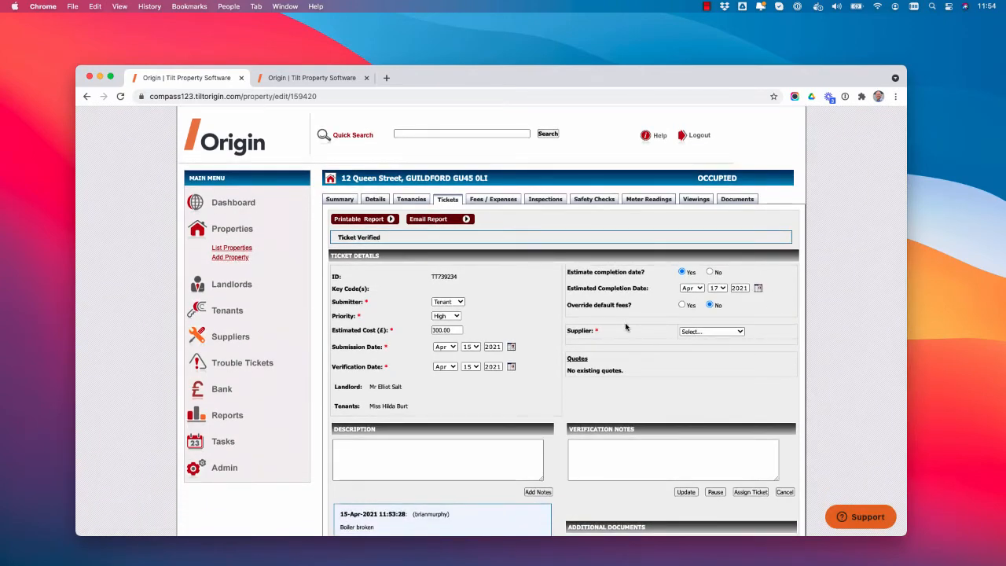
scroll(629, 326, down, 3)
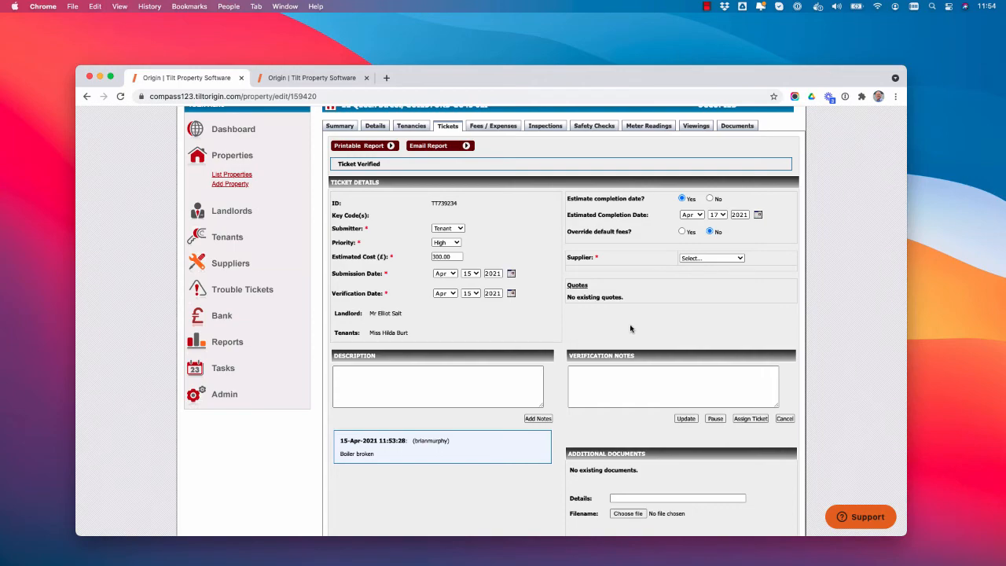
scroll(629, 326, down, 2)
scroll(629, 327, down, 4)
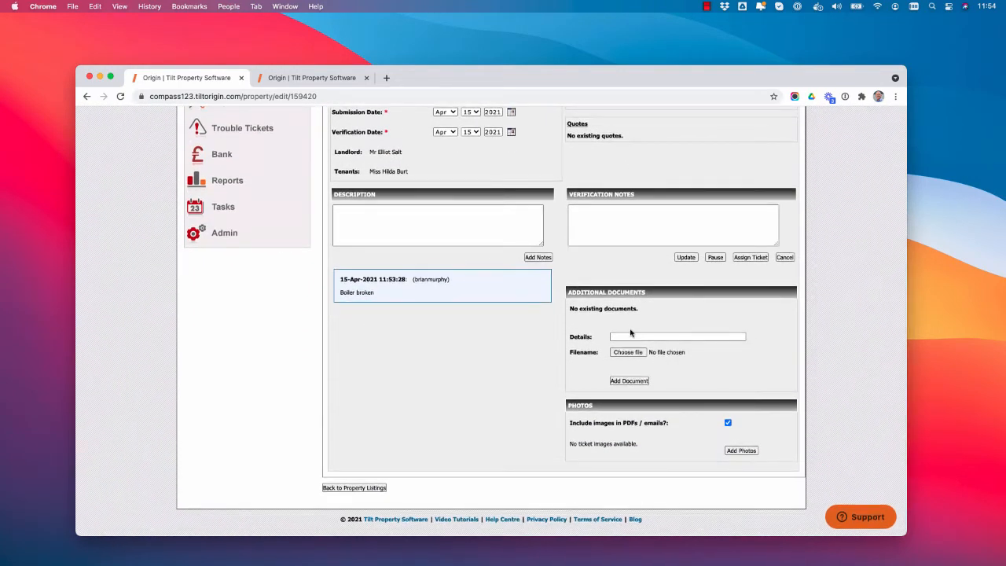
- Upload boiler.jpeg to the boiler ticket's photos and return to the ticket's photo view
scroll(631, 333, up, 2)
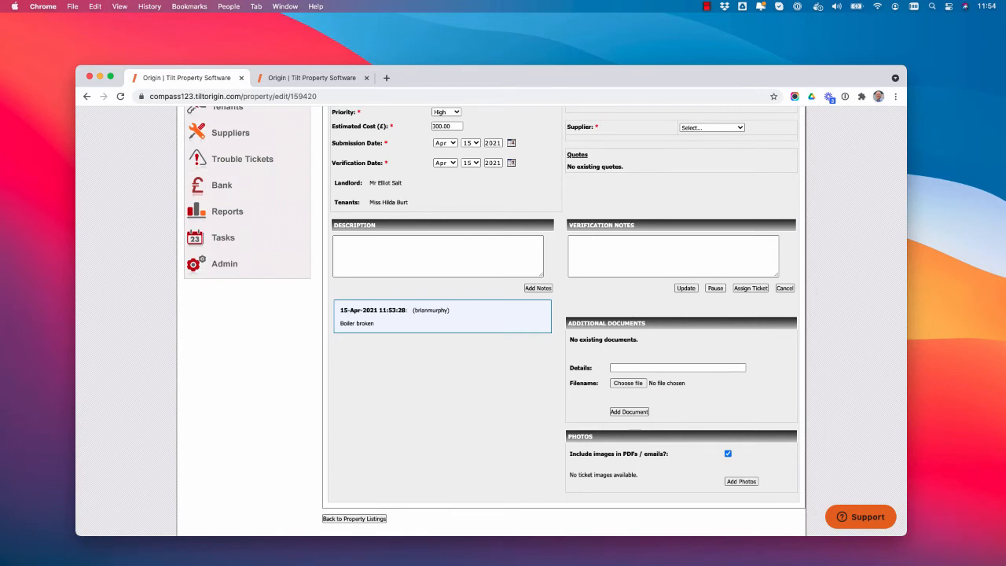
click(742, 481)
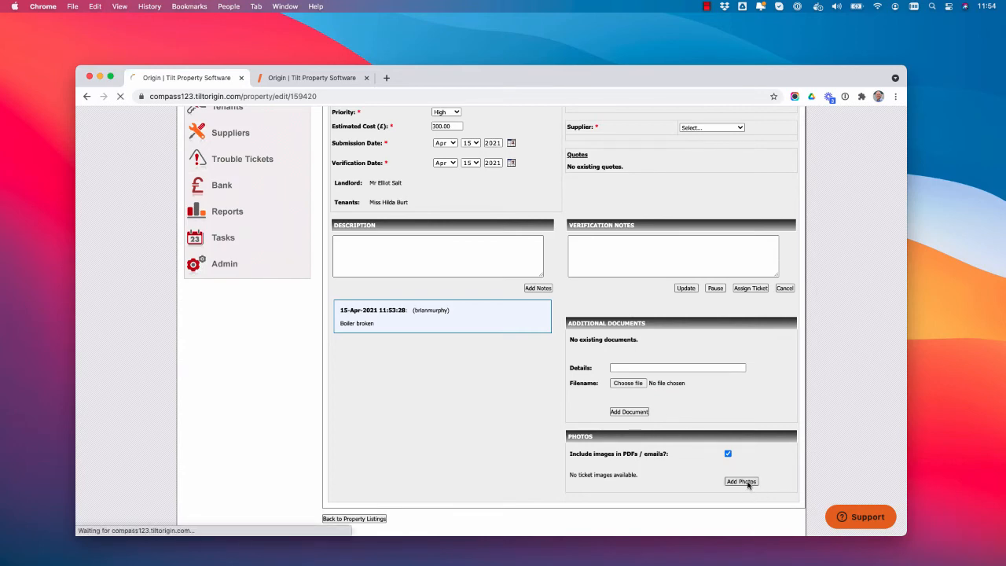
scroll(805, 447, down, 2)
scroll(805, 446, down, 3)
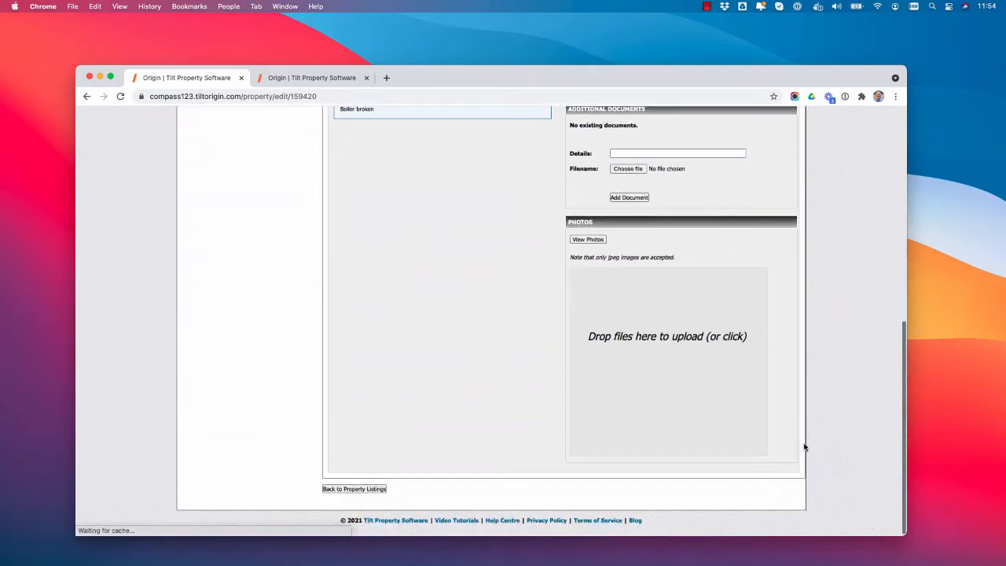
key(super+Tab)
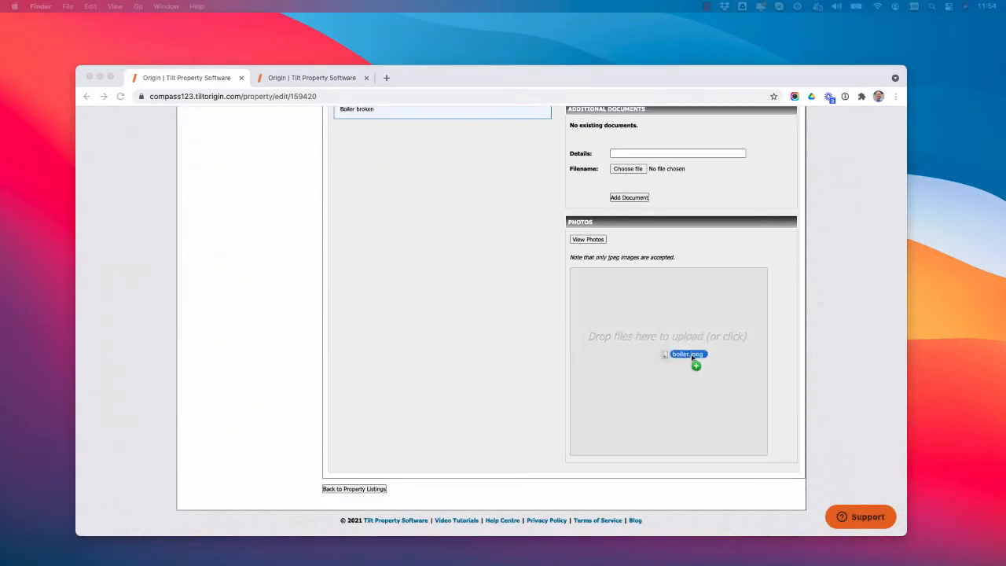
drag(697, 364, 687, 362)
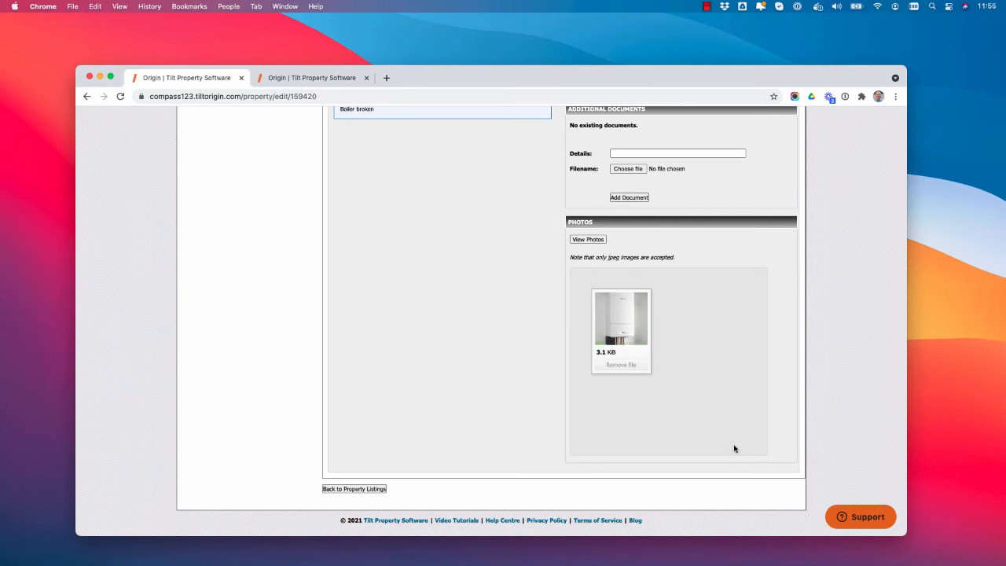
click(593, 239)
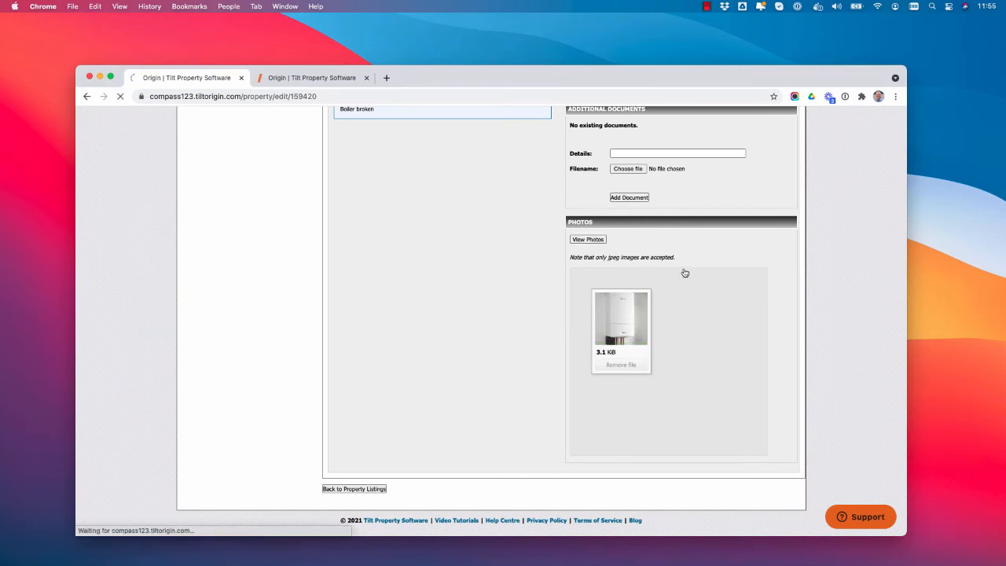
scroll(692, 315, down, 5)
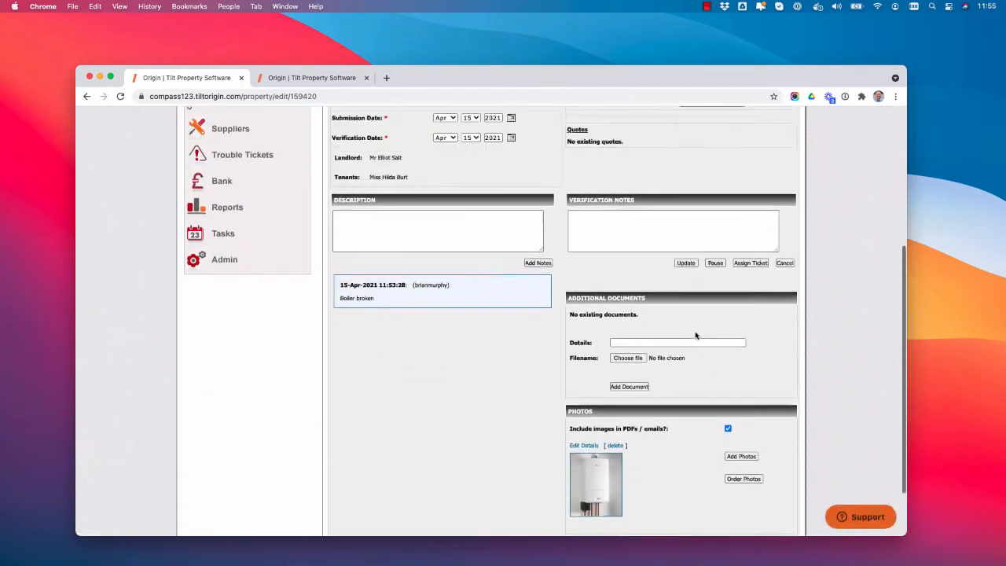
- Choose AAA Plumbing as the ticket's supplier, review the supplier's details, and assign the ticket to them
scroll(695, 335, up, 5)
click(705, 309)
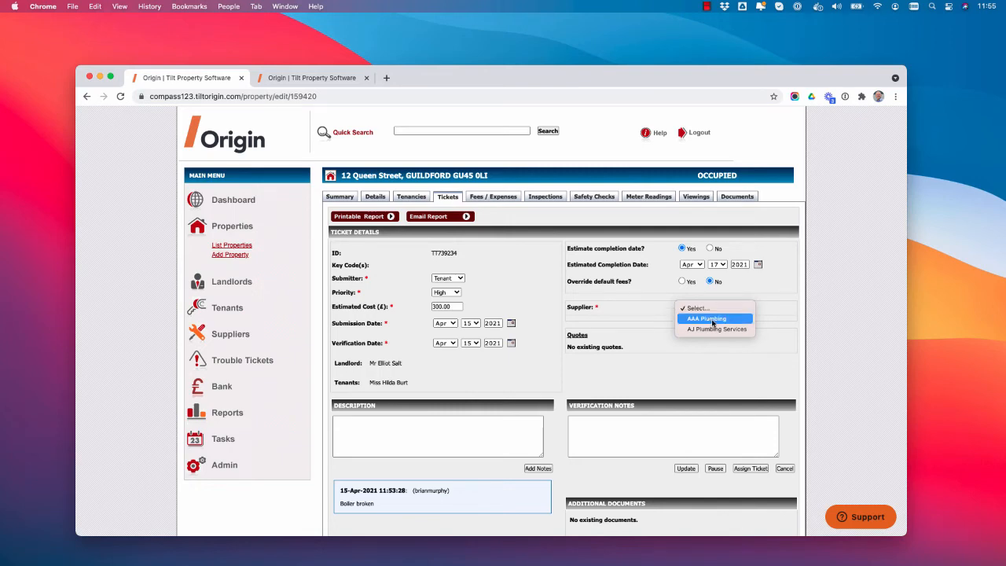
click(713, 319)
scroll(717, 306, down, 1)
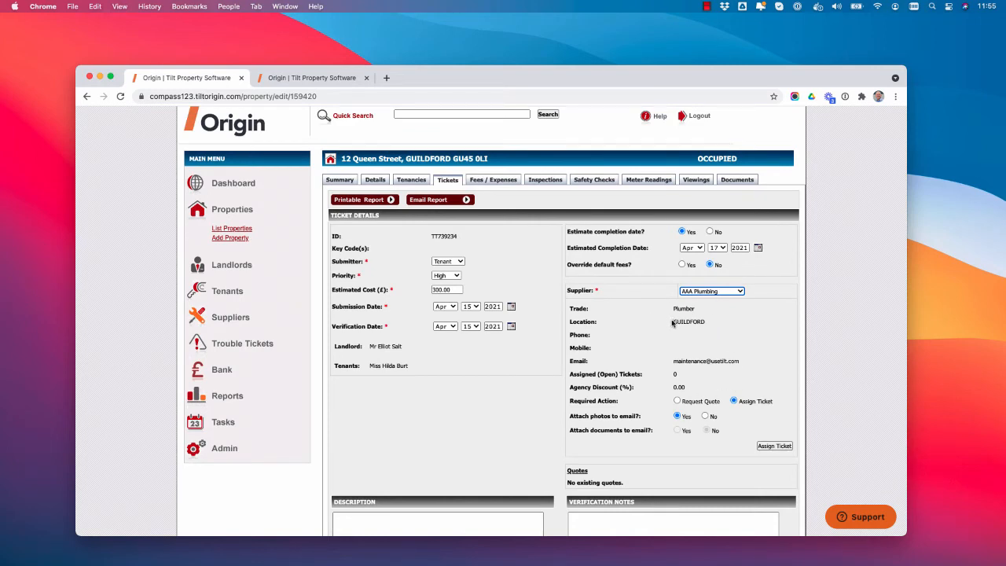
double_click(676, 375)
scroll(676, 487, down, 3)
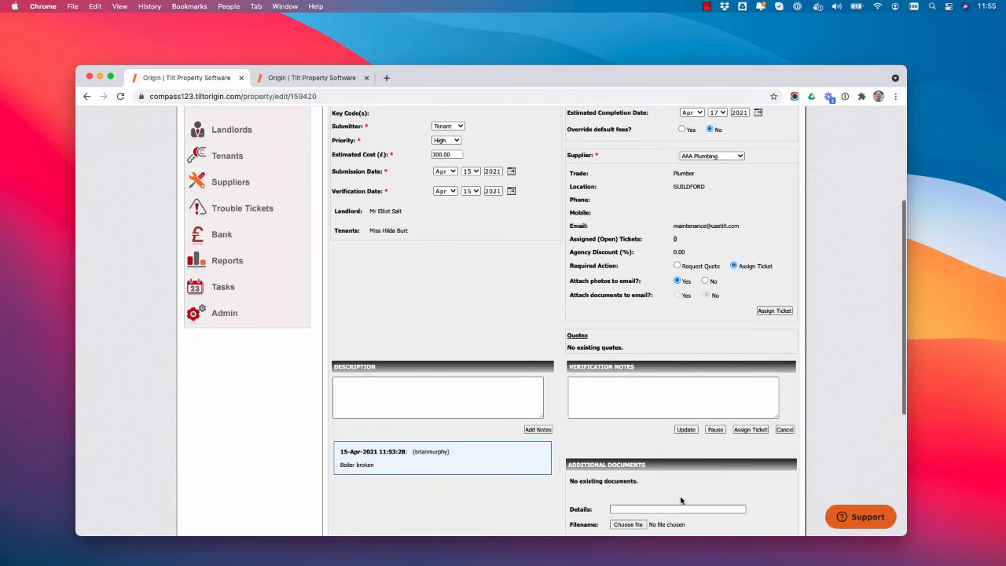
scroll(683, 501, down, 3)
scroll(684, 499, up, 6)
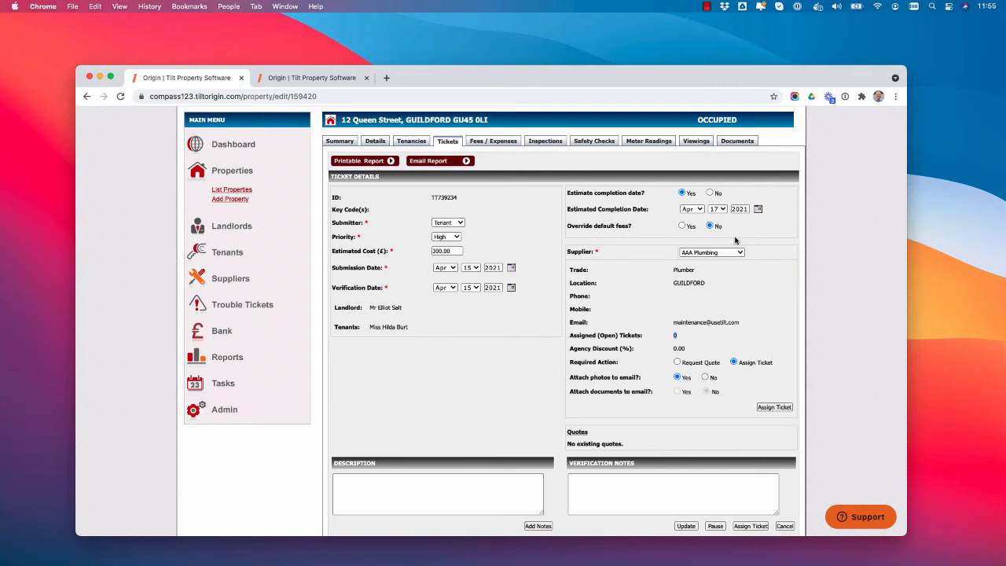
click(777, 408)
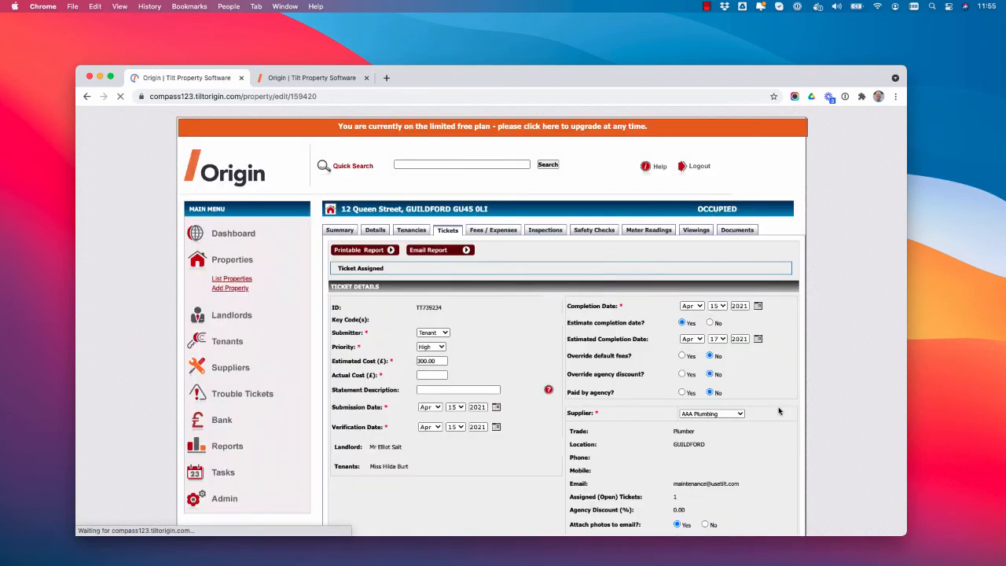
- Set the boiler ticket's actual cost to £290.00 and complete the ticket
scroll(780, 412, down, 2)
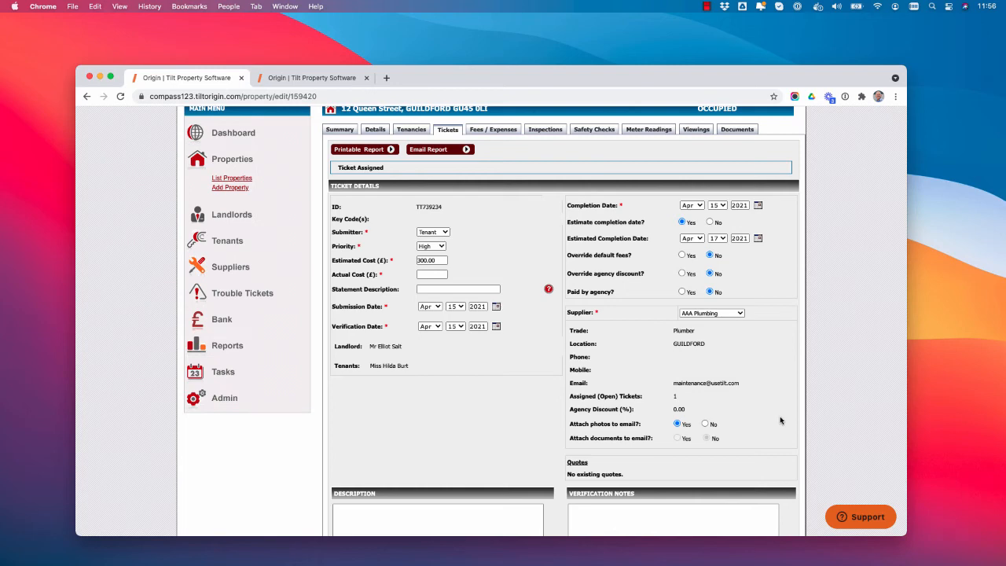
click(430, 274)
drag(445, 275, 390, 279)
scroll(488, 378, down, 3)
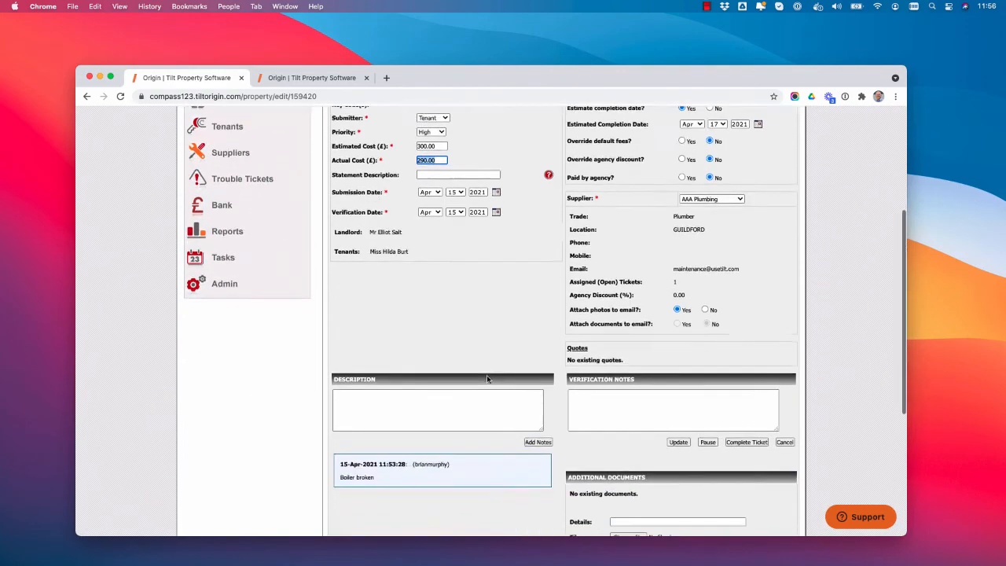
click(747, 442)
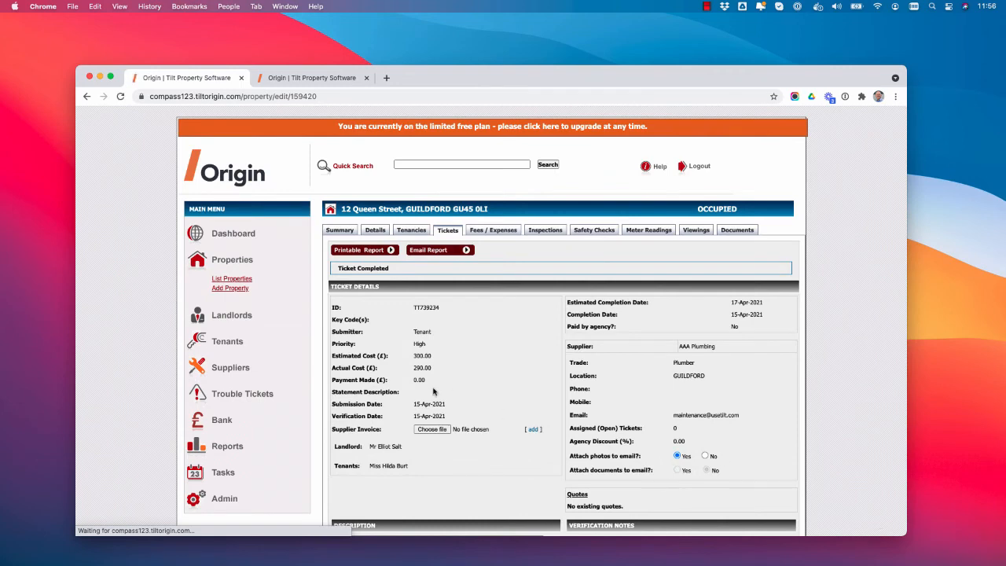
- Check the completed ticket's actual cost, examine the boiler expense and tenant payments in the property's landlord report, and return to the property summary
drag(413, 368, 437, 367)
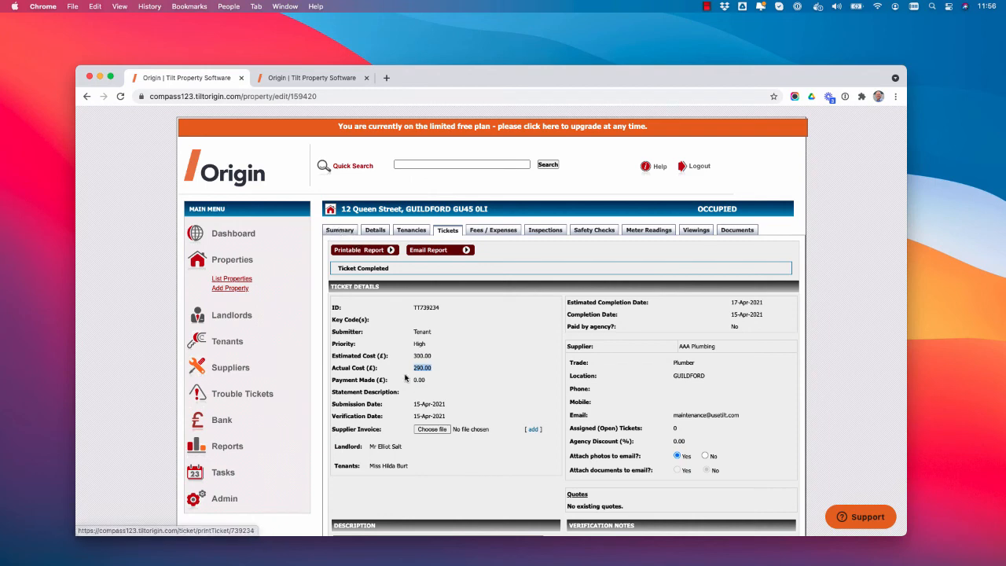
click(344, 231)
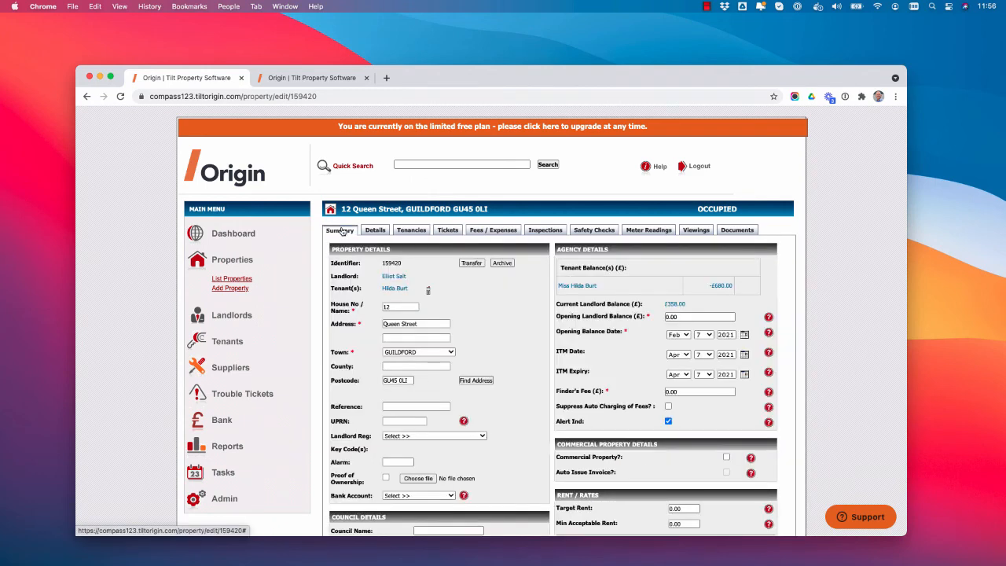
click(674, 305)
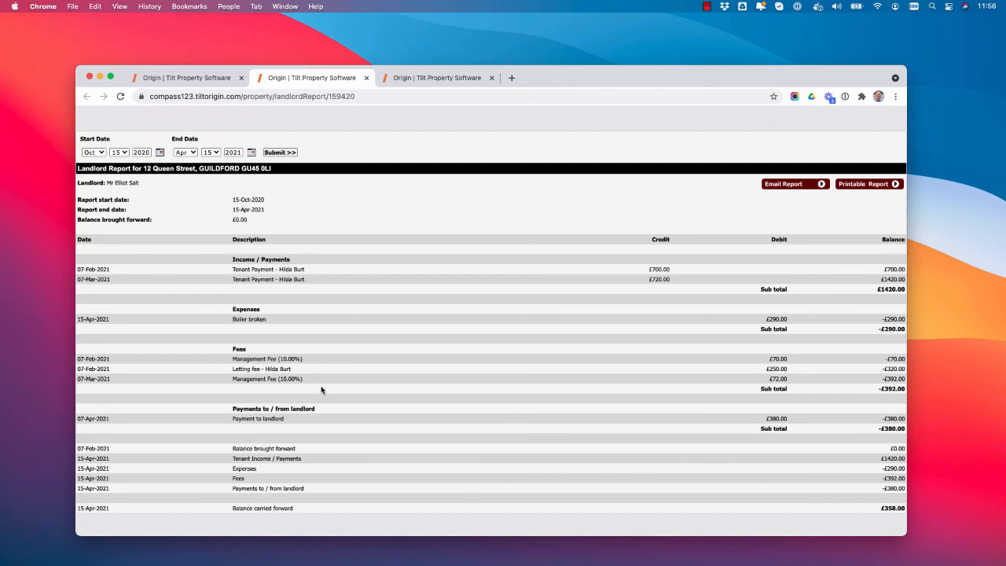
drag(235, 319, 273, 321)
drag(767, 318, 805, 322)
click(651, 278)
drag(652, 279, 681, 282)
click(203, 78)
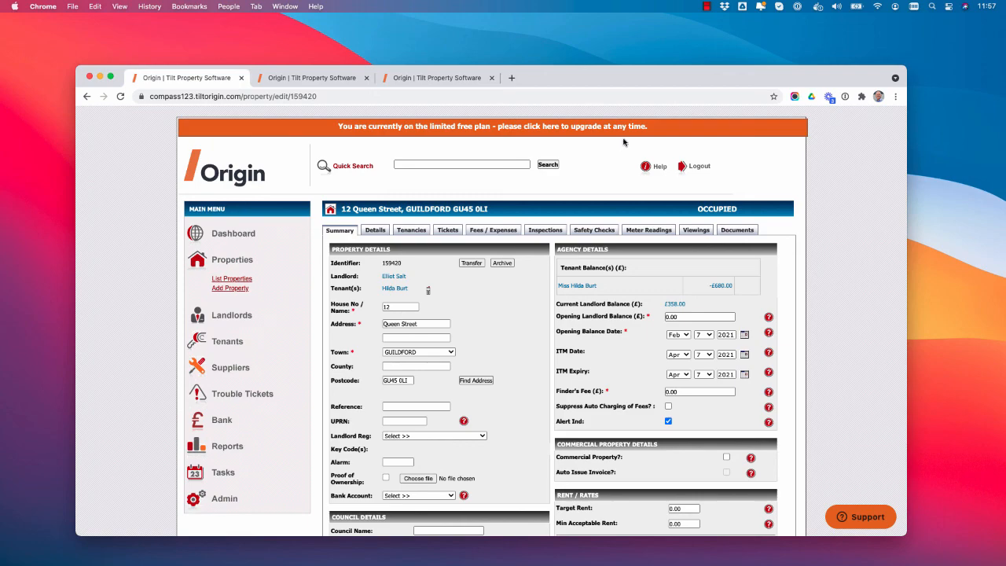
click(706, 7)
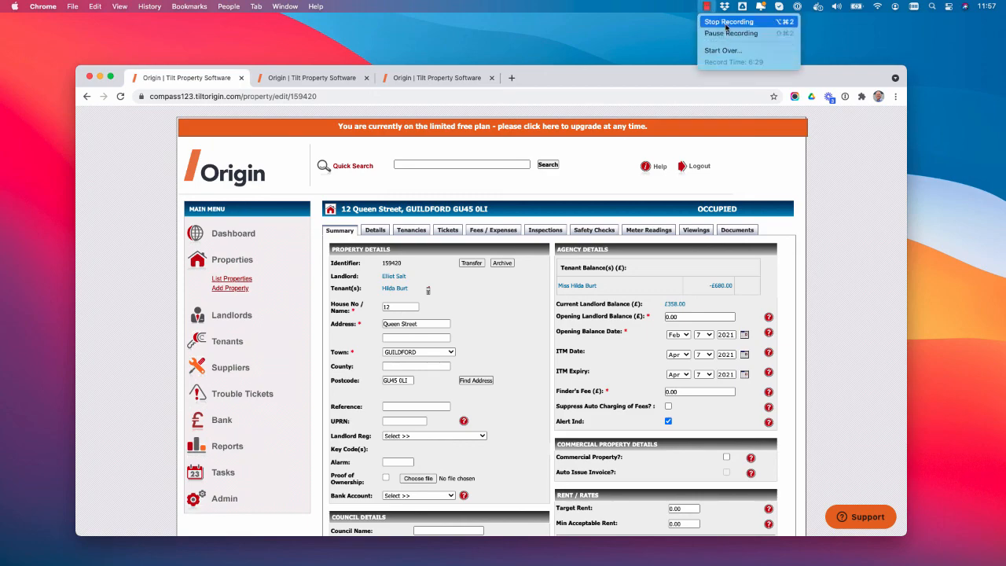